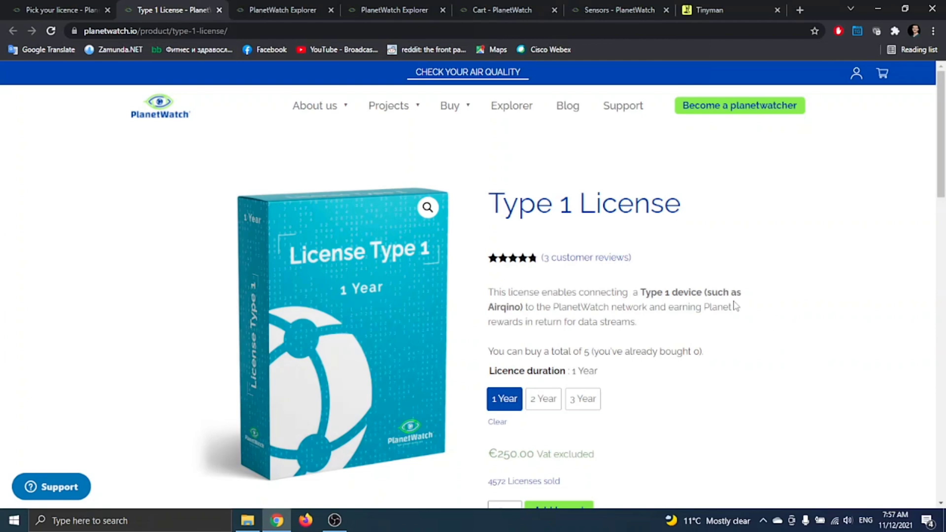
Add a 1-year Type 1 License to the cart and check the €250.00 cart total
scroll(734, 304, "down", 5)
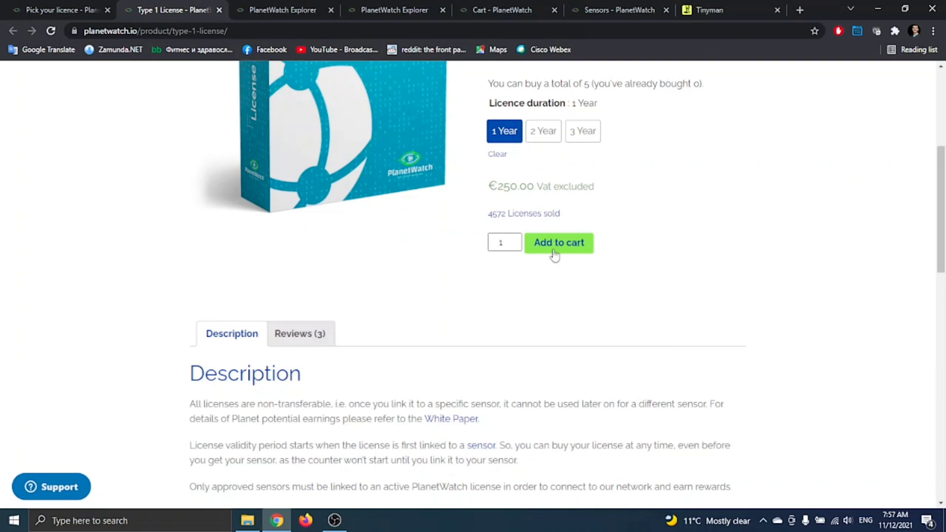
scroll(554, 305, "up", 5)
scroll(556, 316, "down", 3)
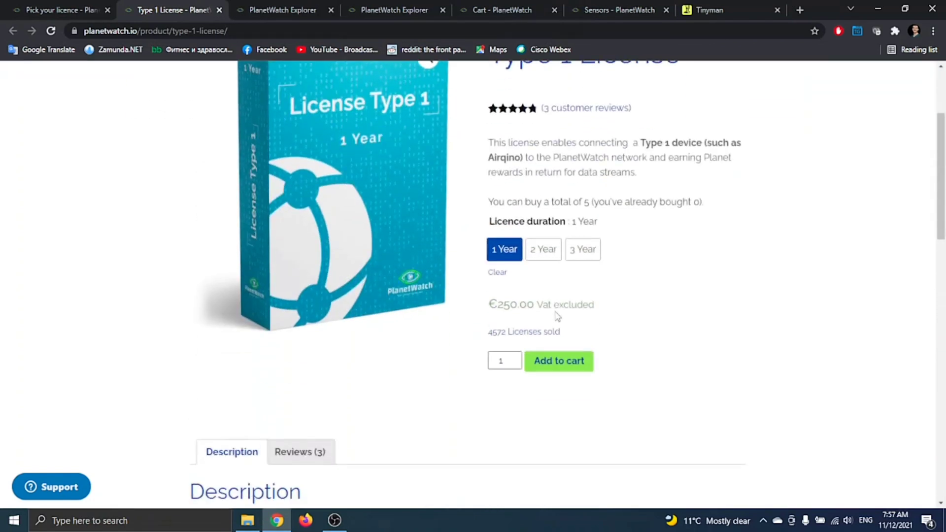
left_click(566, 373)
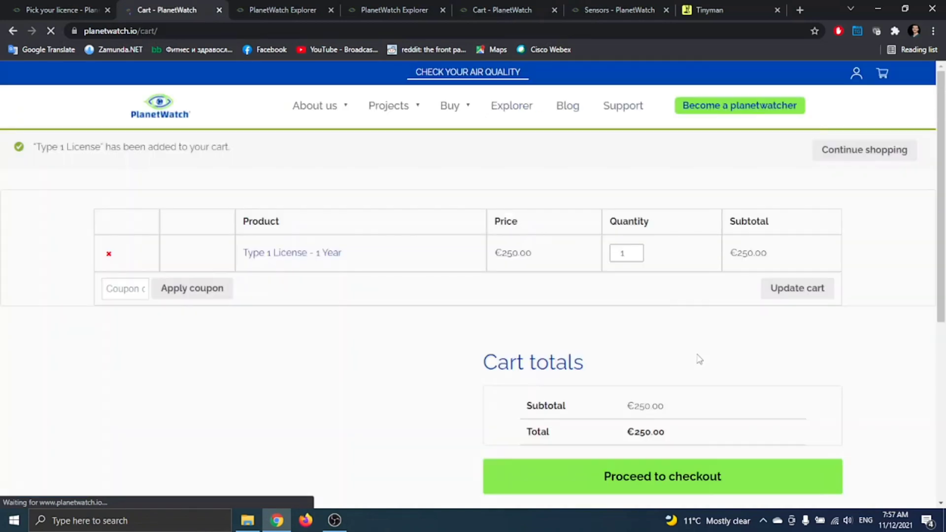
scroll(470, 288, "down", 2)
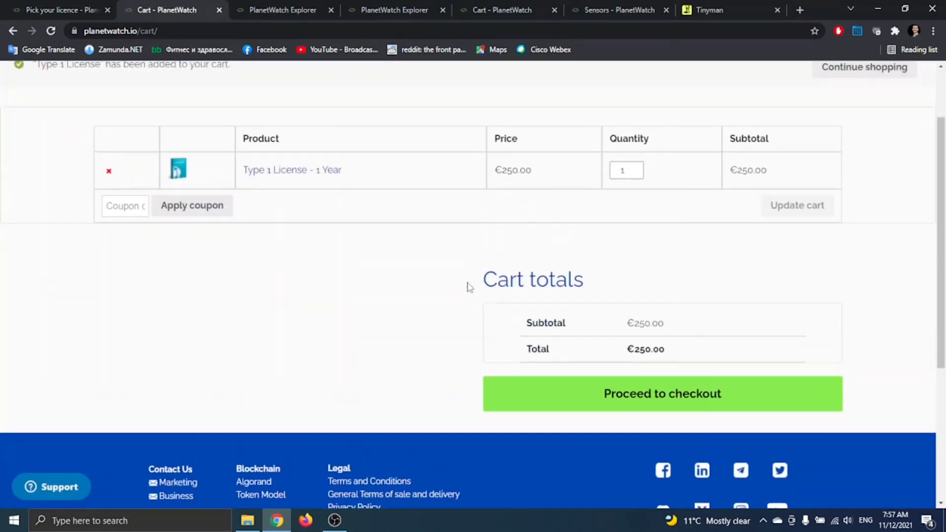
Go to checkout and accept both the license terms and the privacy policy for the €250.00 order
left_click(650, 401)
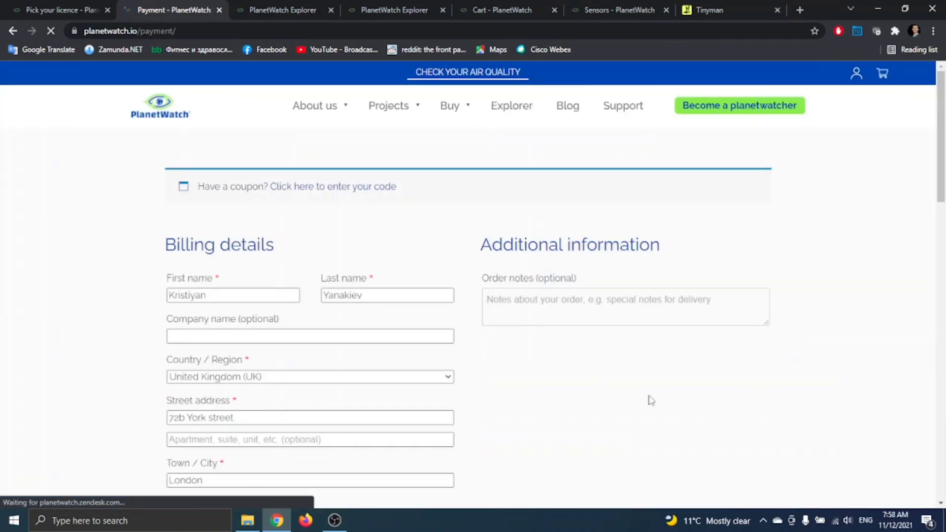
scroll(567, 391, "down", 3)
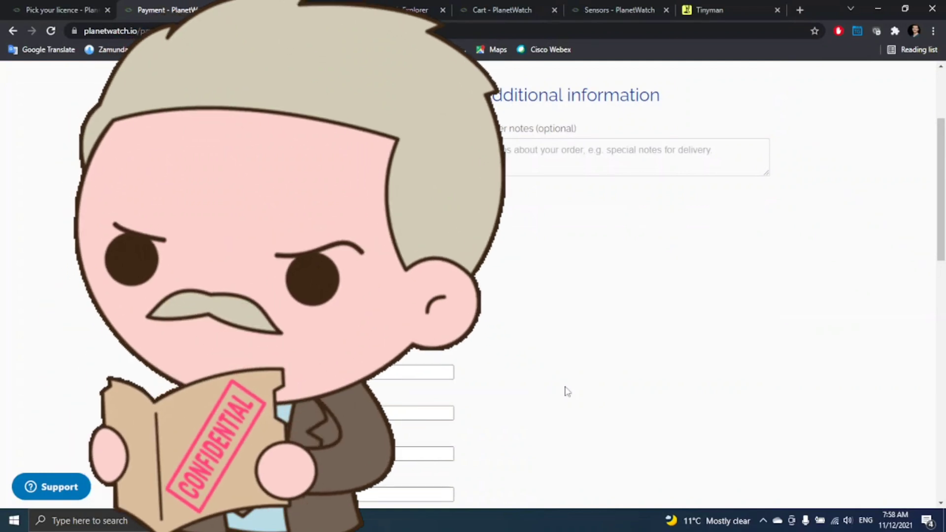
scroll(567, 391, "down", 3)
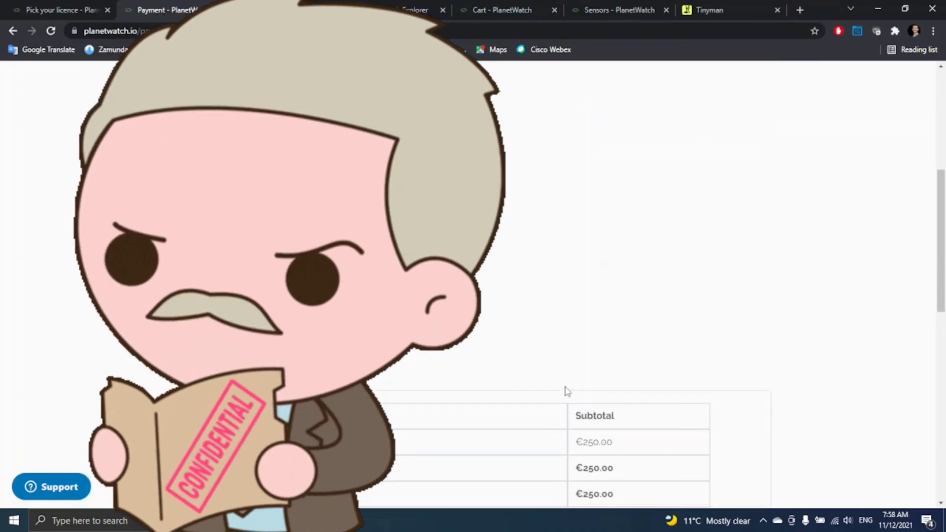
scroll(567, 391, "down", 3)
scroll(567, 391, "down", 3)
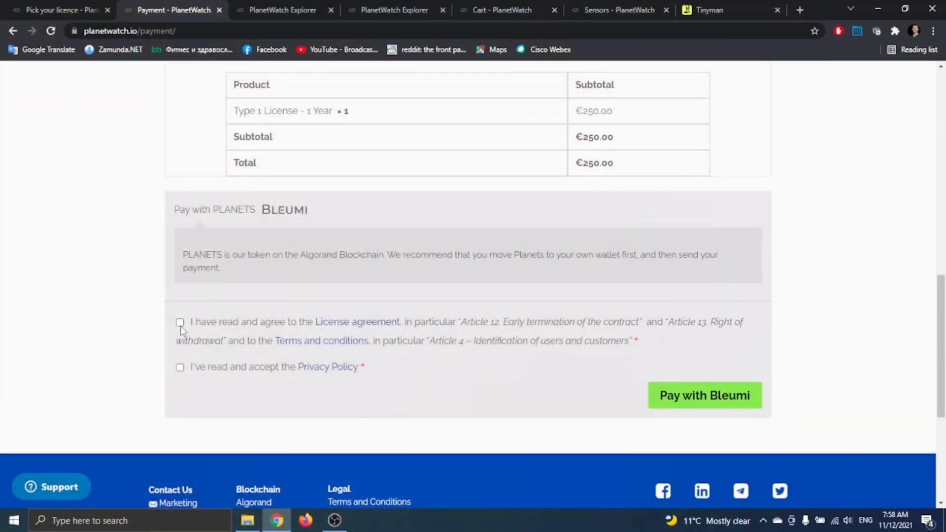
left_click(181, 323)
left_click(180, 368)
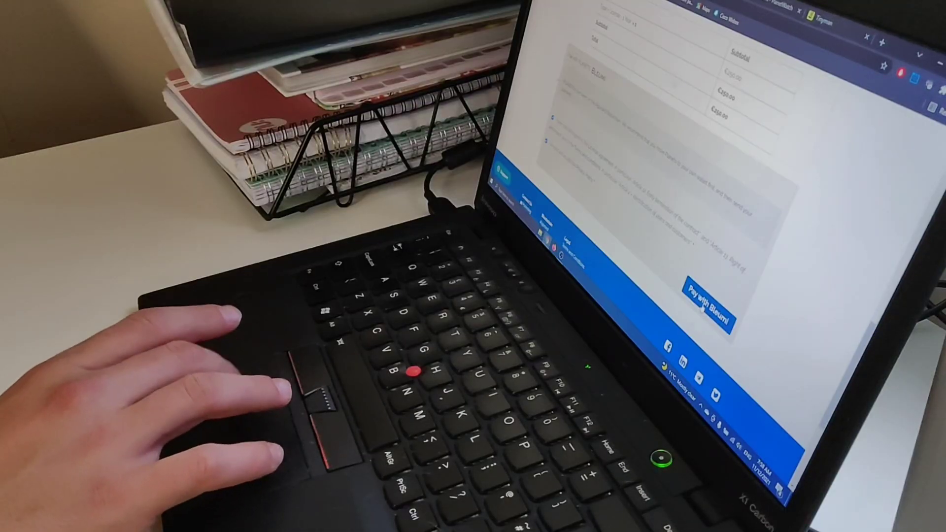
Choose to pay with PLANETS via Bleumi and proceed to the wallet selection
left_click(702, 305)
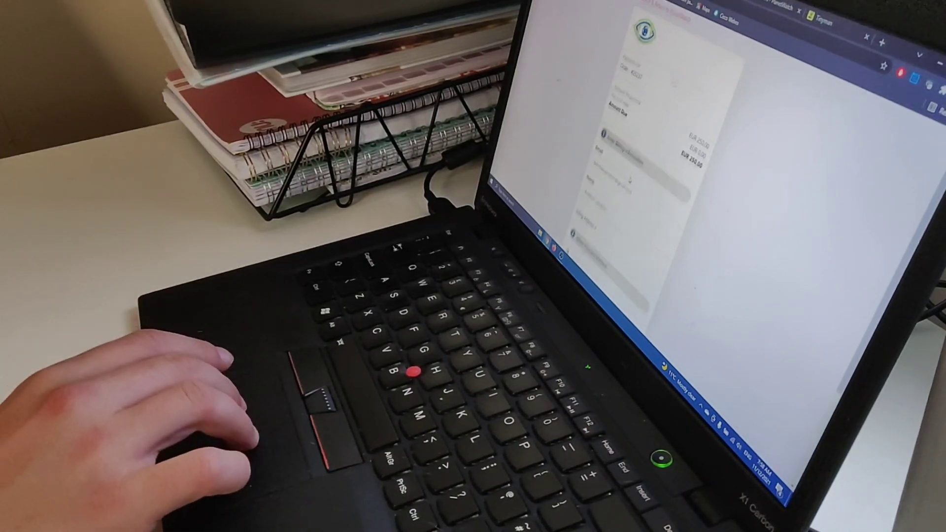
scroll(629, 179, "down", 5)
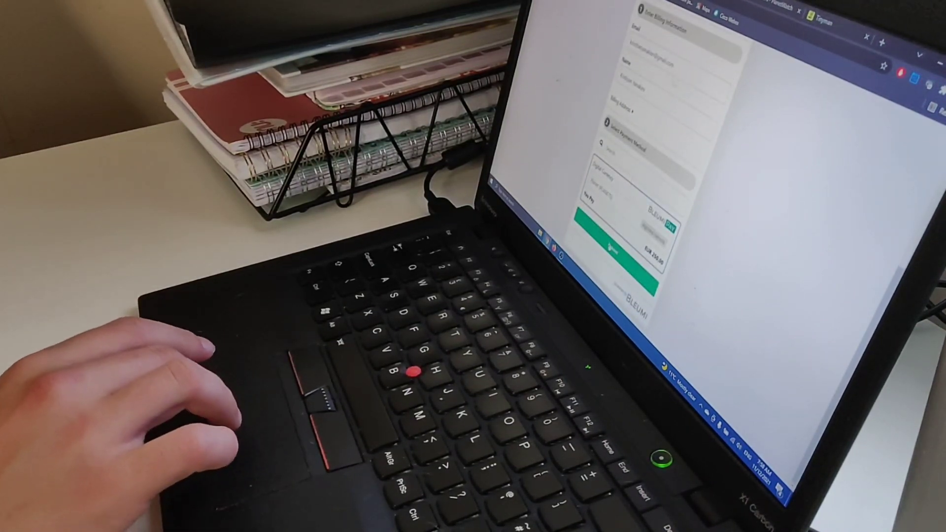
left_click(609, 245)
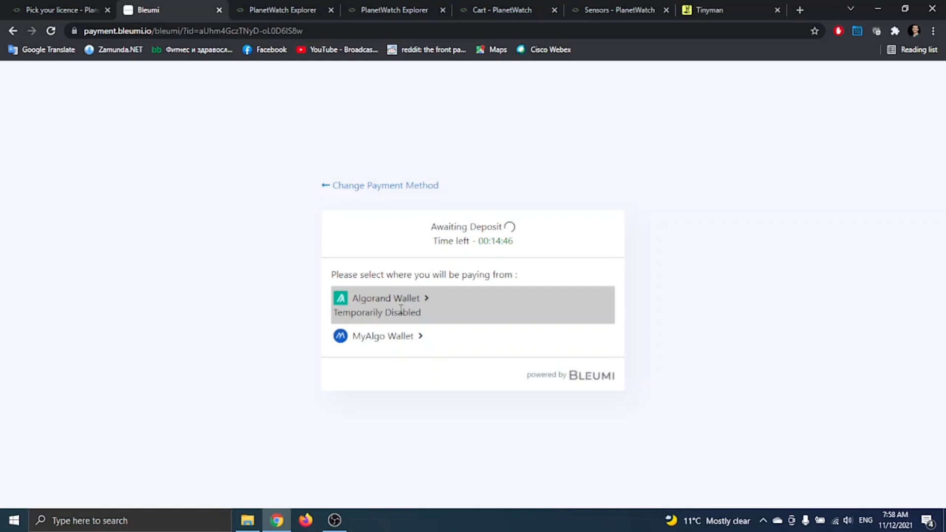
Select MyAlgo Wallet and highlight the 786.921565 PLANETS amount due
left_click(380, 345)
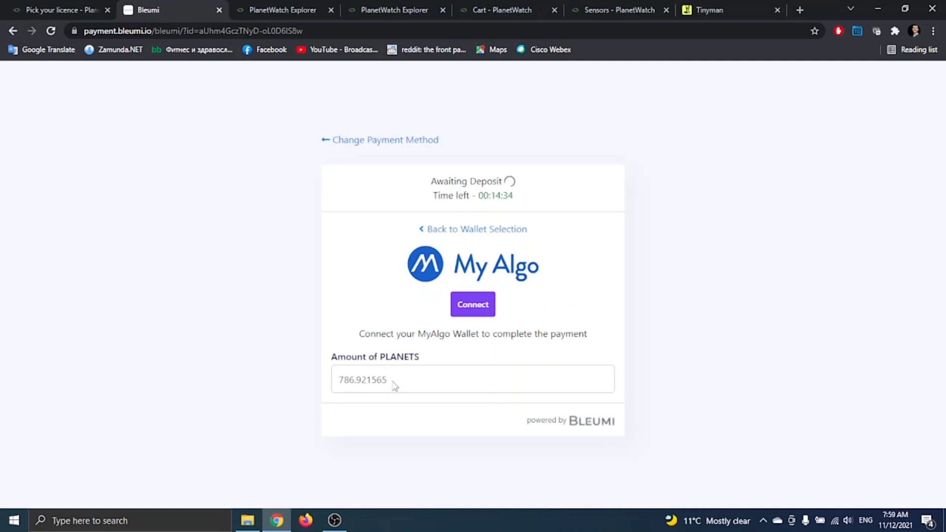
left_click_drag(393, 383, 382, 380)
left_click(377, 384)
Unlock the MyAlgo wallet, then close the account dialog showing only 55.513459 PLANETS
left_click(487, 310)
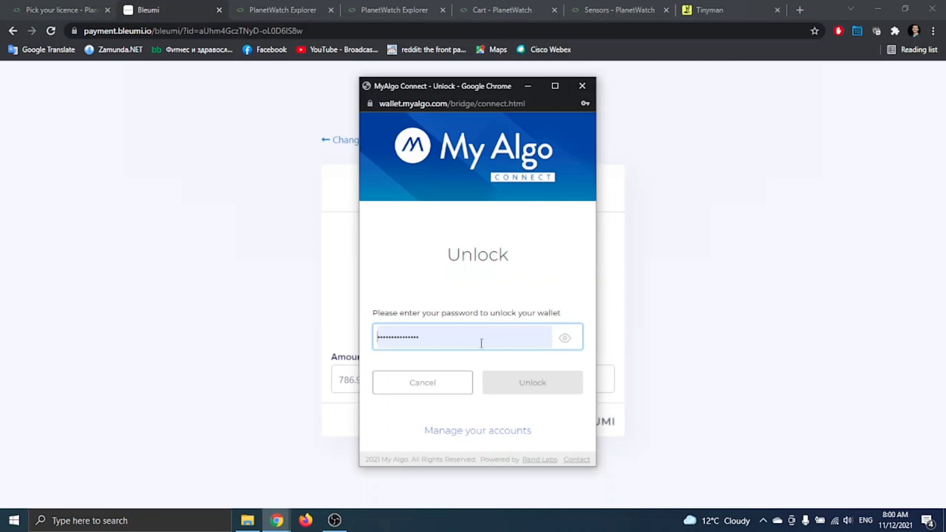
left_click(482, 343)
left_click(540, 309)
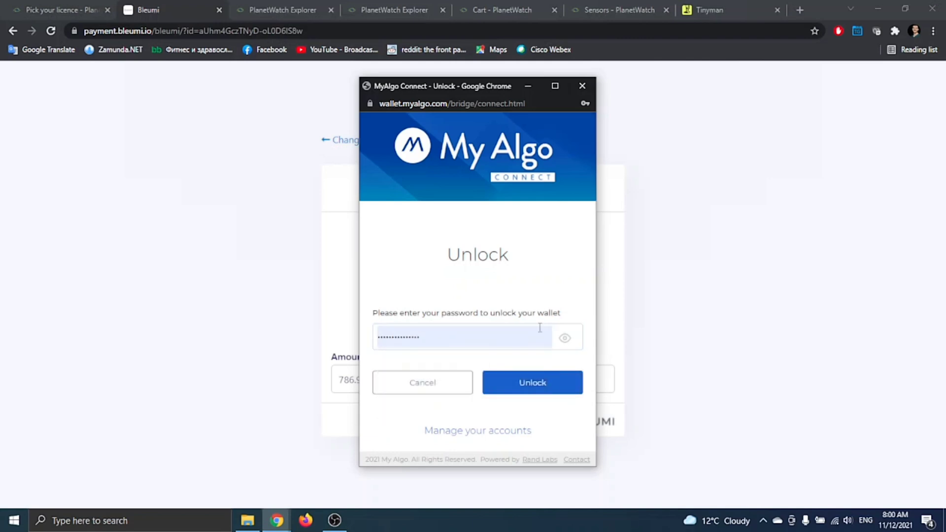
left_click(531, 384)
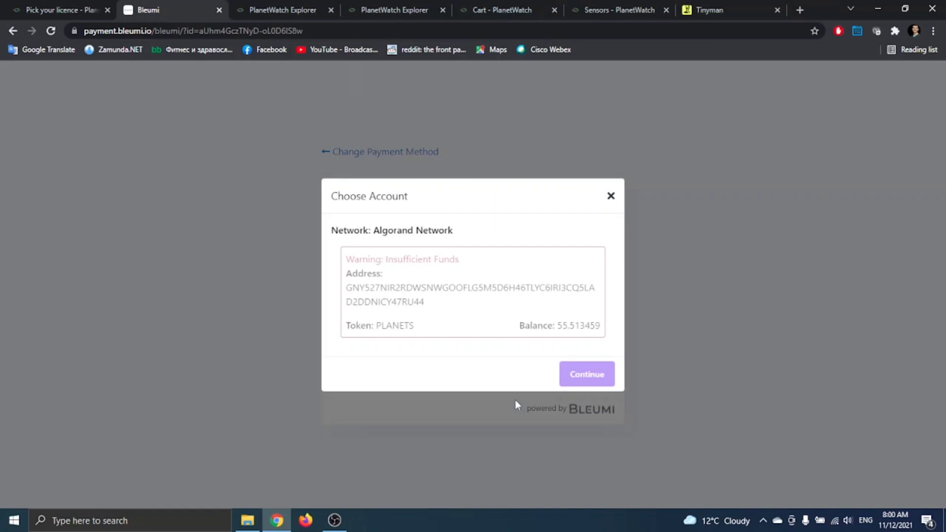
left_click(611, 197)
On Tinyman, swap about 131.82 ALGO for 790 PLANET and confirm the swap
left_click(701, 5)
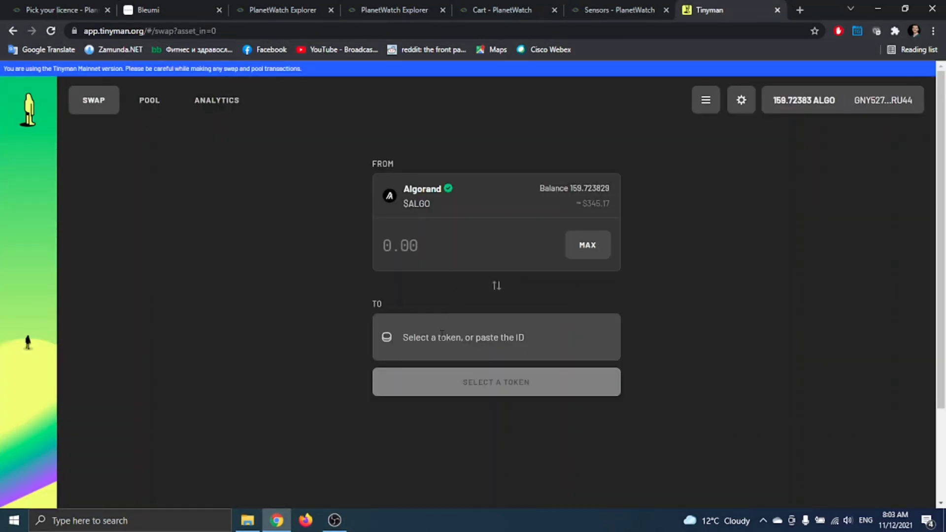
left_click(442, 333)
type("pl")
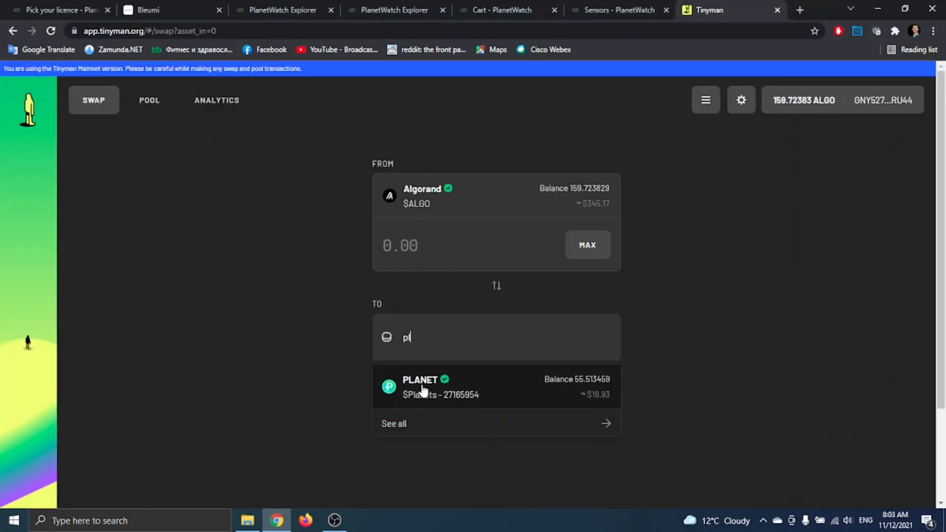
left_click(423, 391)
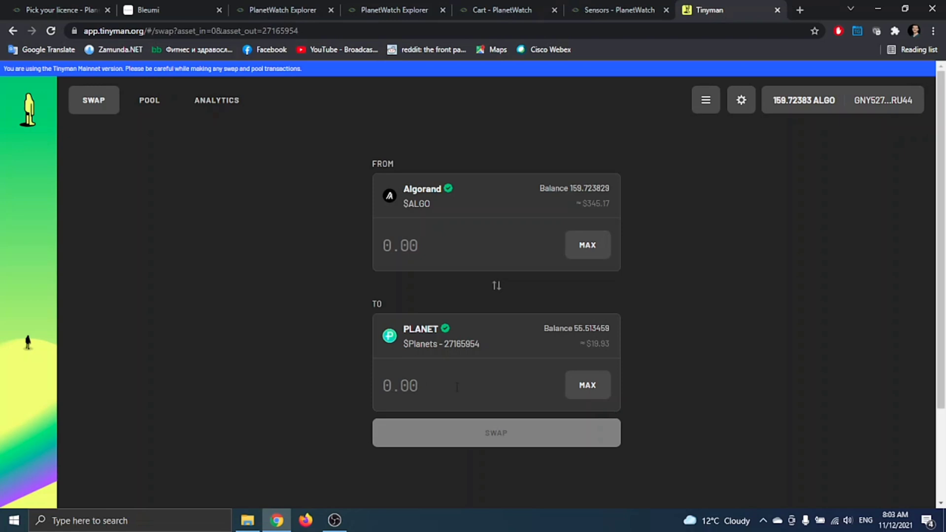
left_click(457, 387)
type("790")
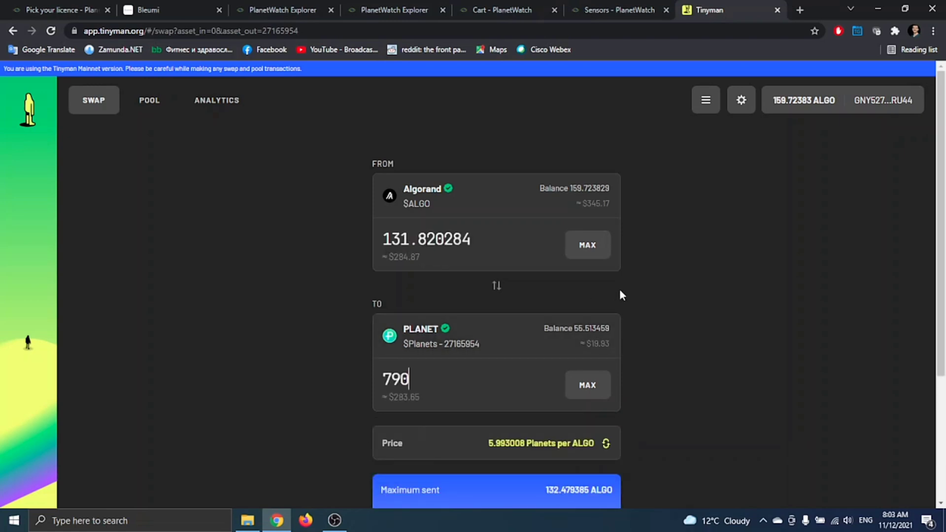
scroll(678, 327, "down", 4)
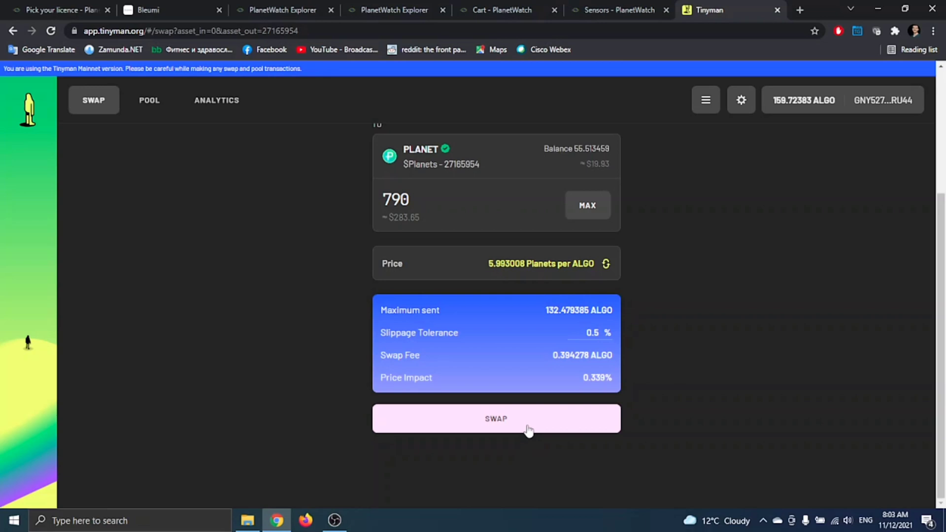
left_click(527, 428)
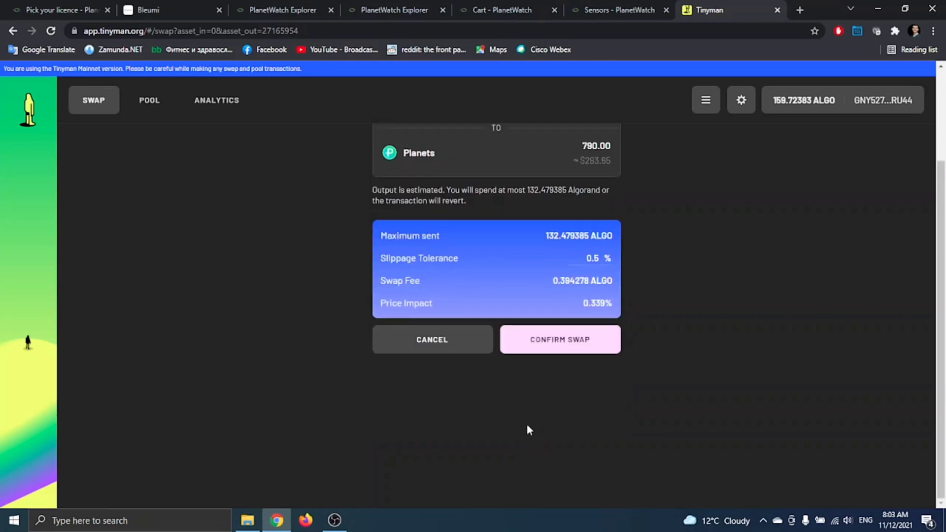
left_click(578, 338)
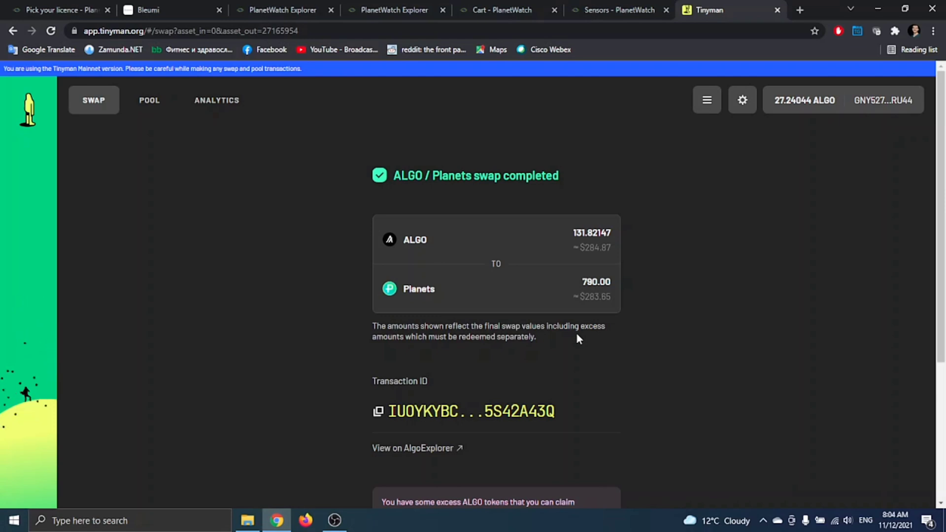
Close Tinyman, return to Bleumi, and connect the unlocked MyAlgo account holding 845.513459 PLANETS
left_click(777, 10)
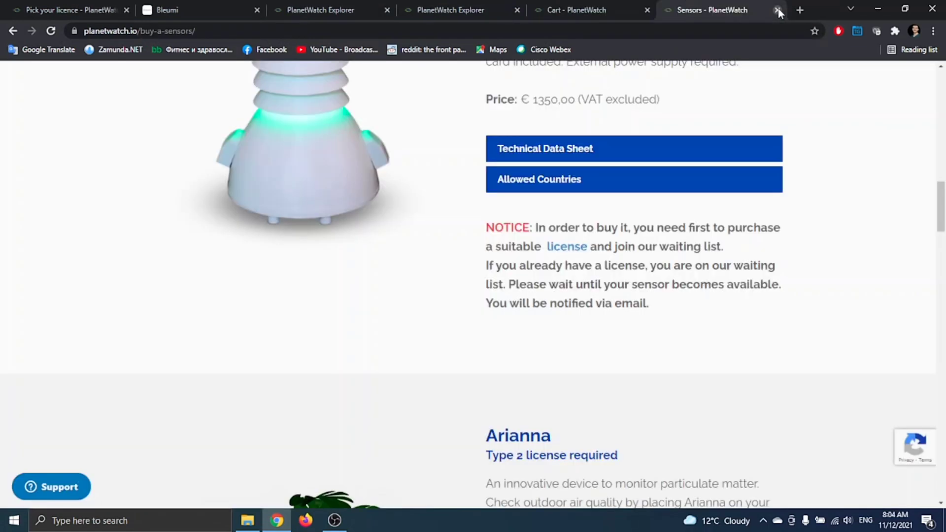
left_click(170, 6)
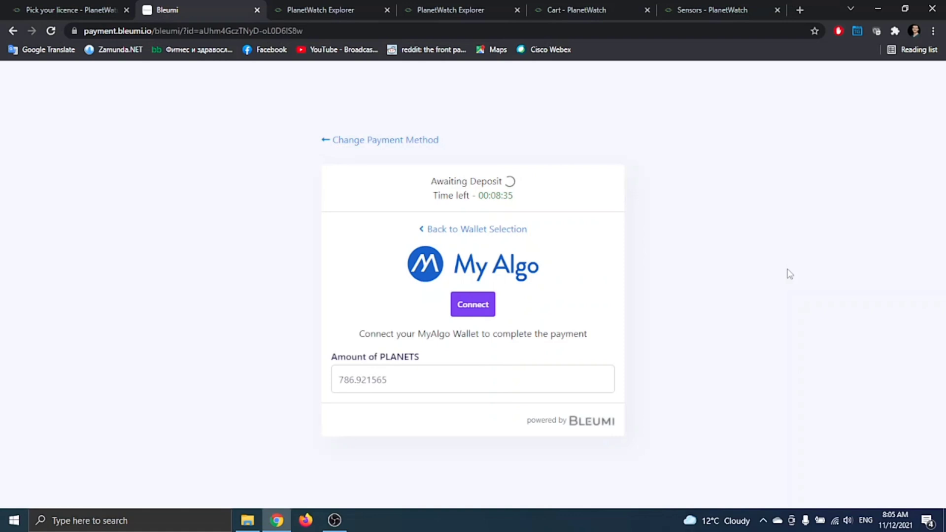
left_click(468, 305)
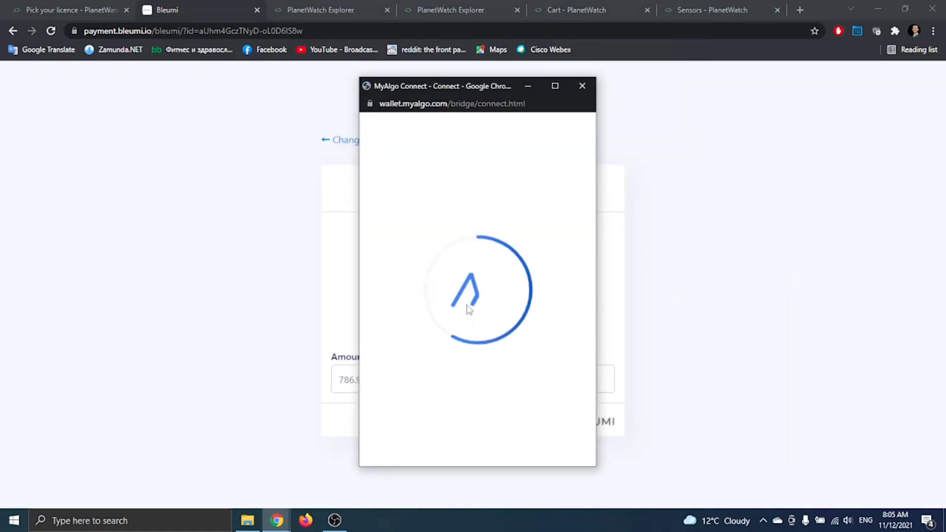
left_click(548, 284)
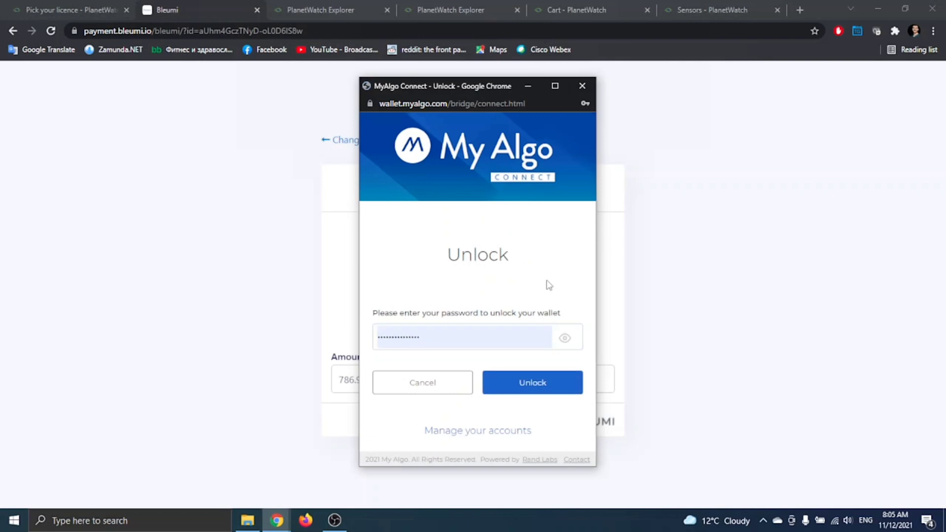
left_click(535, 389)
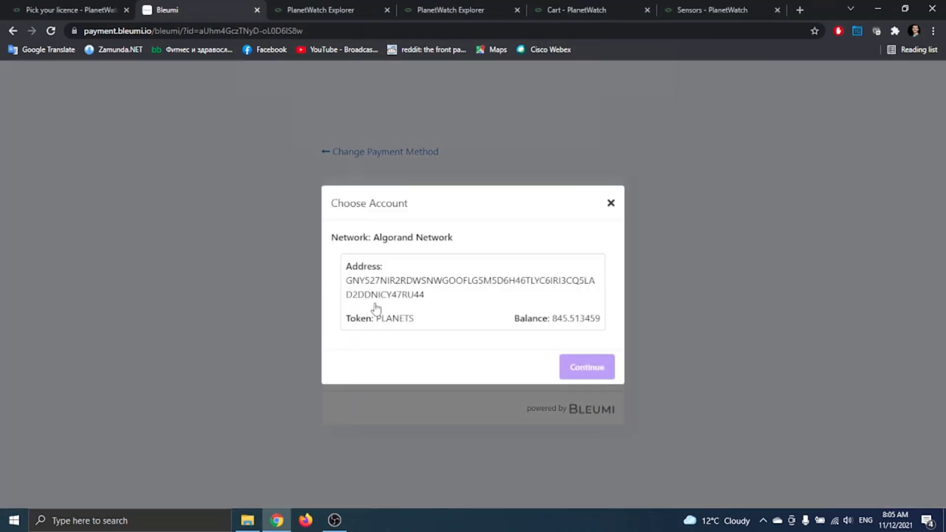
left_click(488, 319)
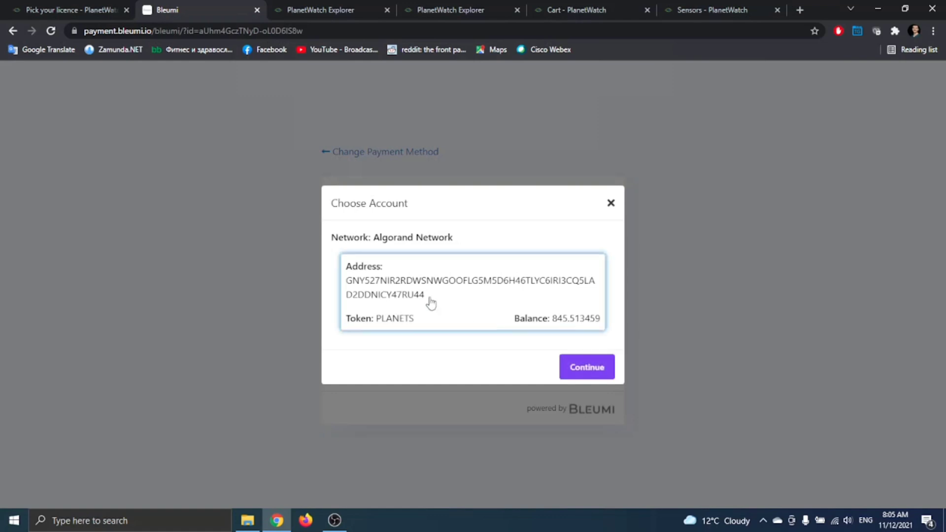
left_click(586, 366)
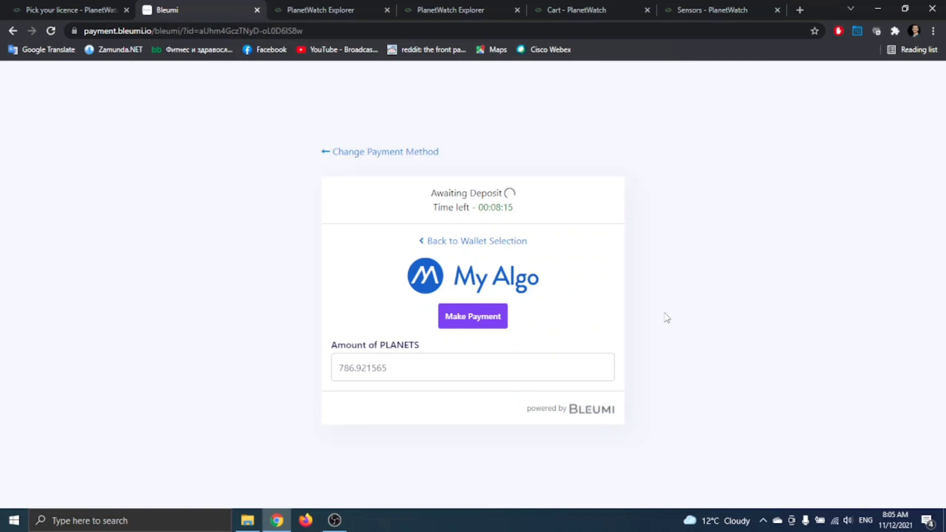
Pay 786.921565 PLANETS by approving and signing the MyAlgo transaction
left_click(450, 319)
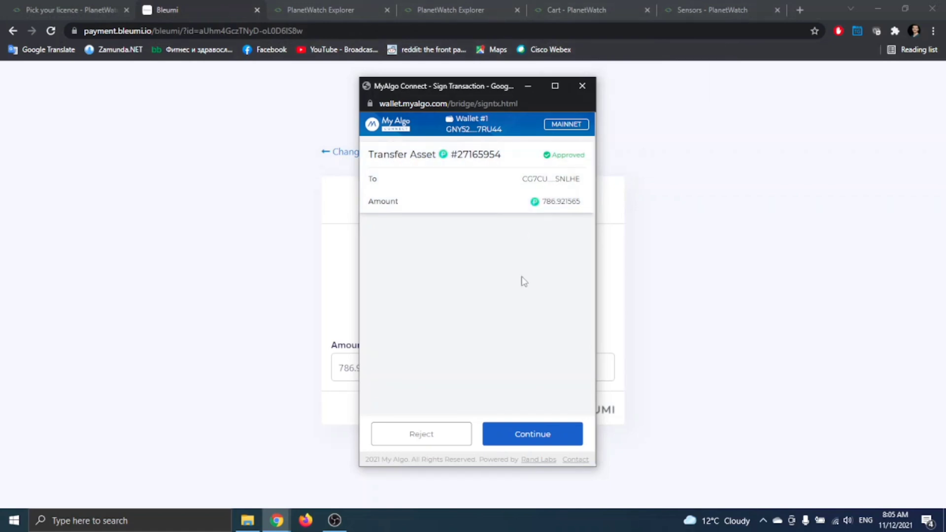
left_click(519, 433)
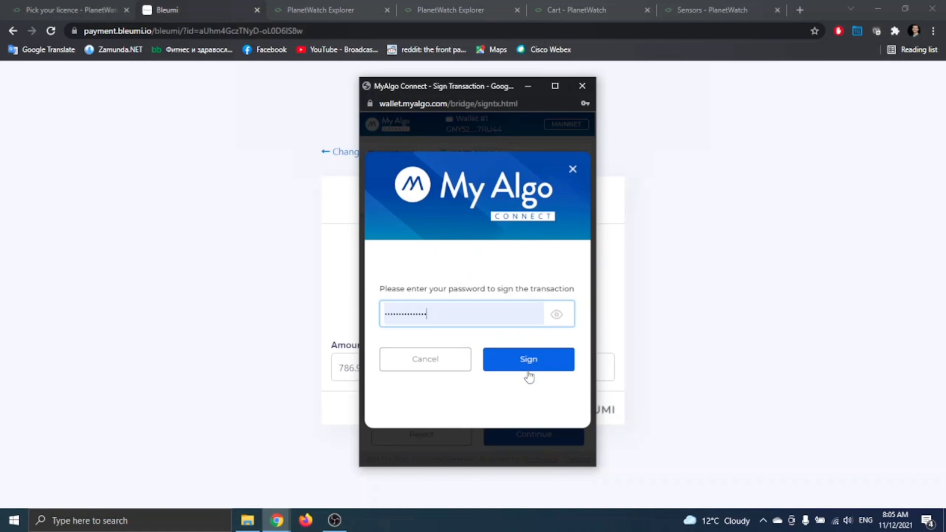
left_click(532, 366)
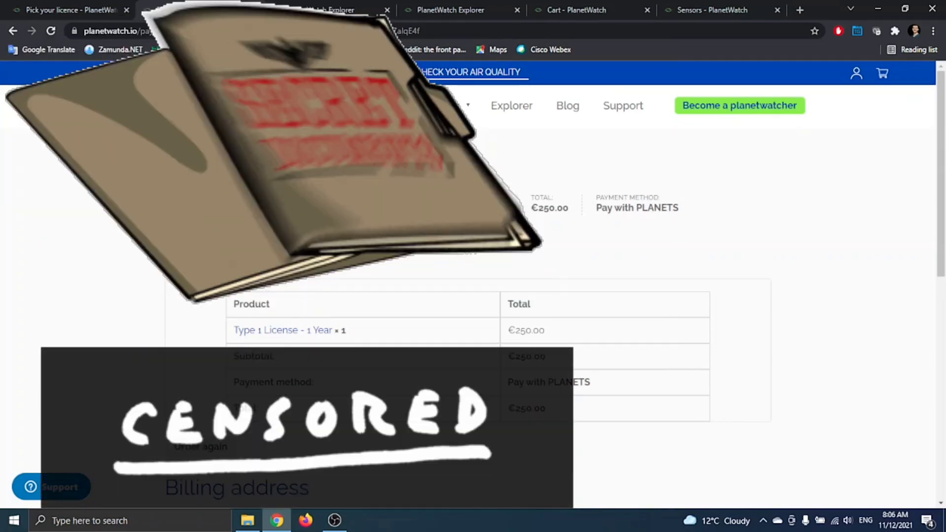
scroll(417, 254, "down", 1)
scroll(473, 285, "down", 6)
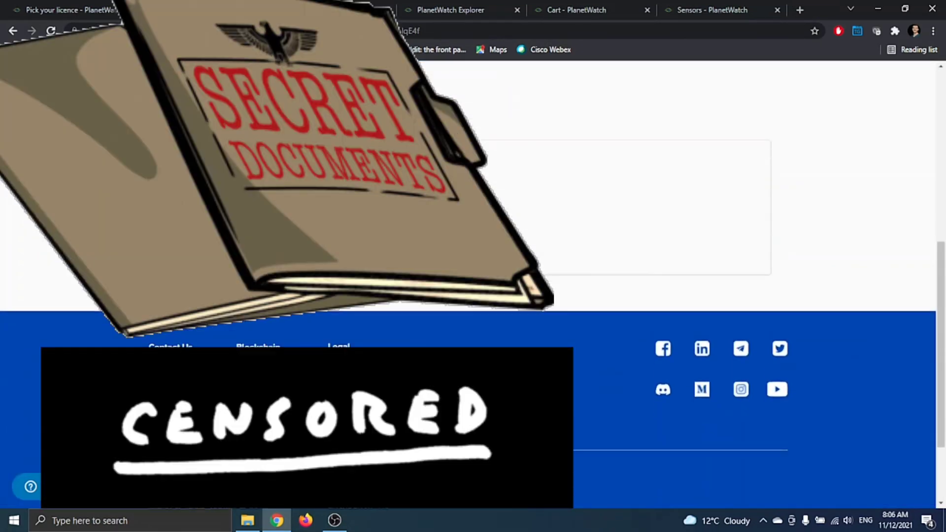
scroll(473, 286, "up", 5)
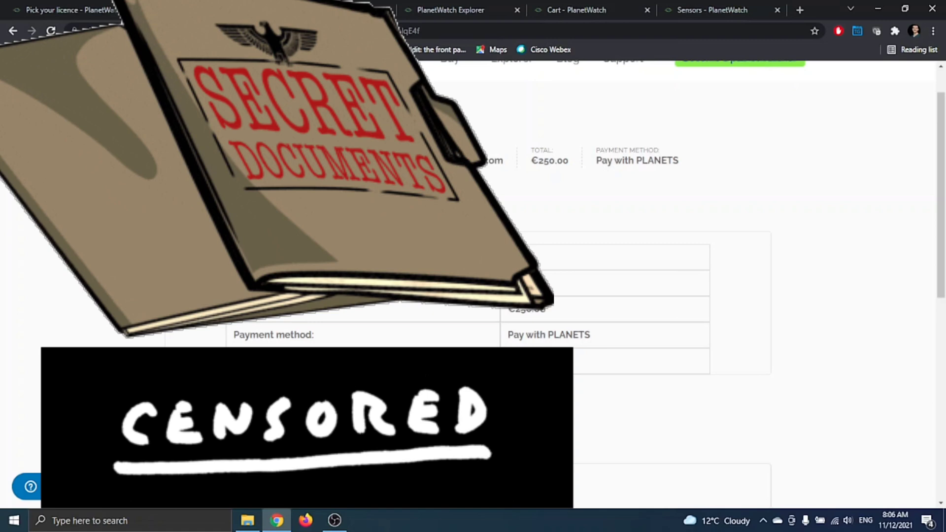
scroll(488, 226, "down", 1)
scroll(488, 227, "down", 3)
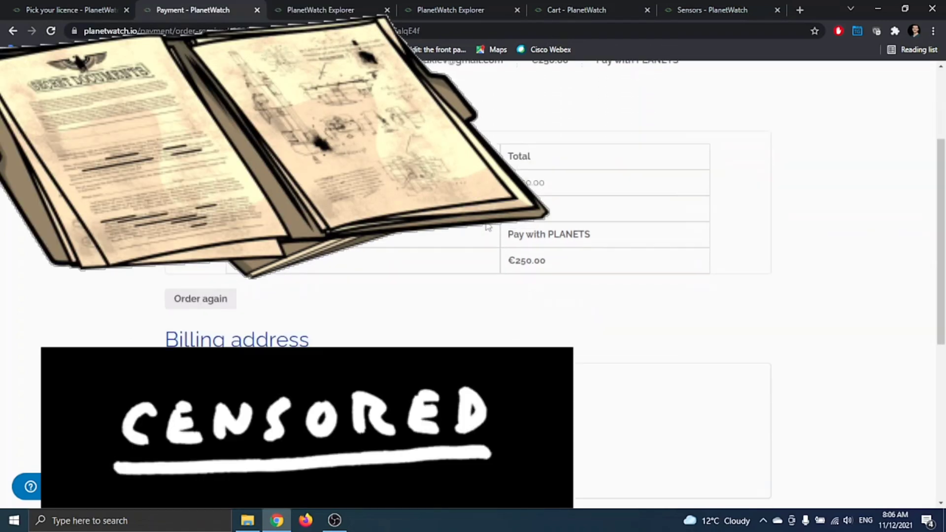
scroll(488, 227, "up", 4)
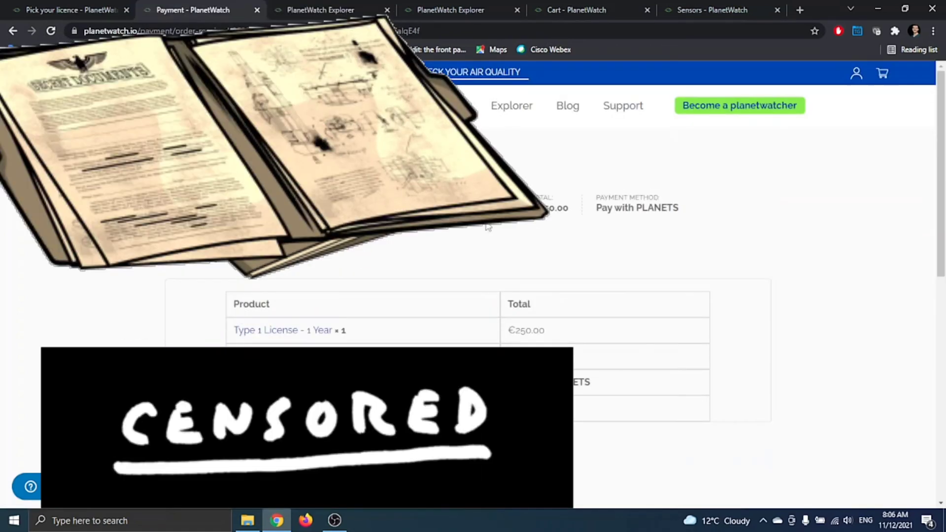